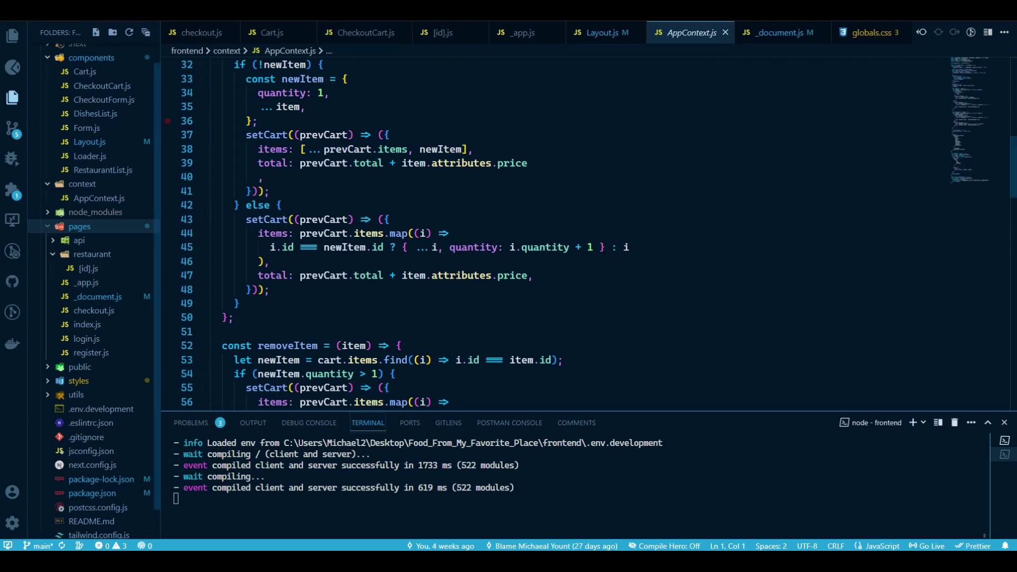
{"action": "scroll", "coordinate": [557, 231], "scroll_direction": "up", "scroll_amount": 2}
{"action": "scroll", "coordinate": [557, 231], "scroll_direction": "up", "scroll_amount": 1}
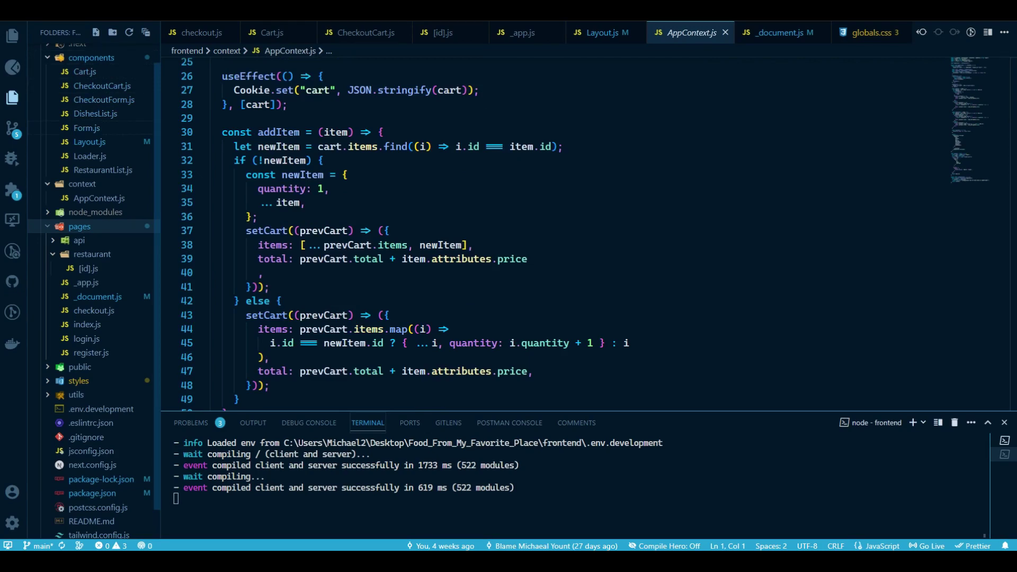
{"action": "left_click", "coordinate": [86, 127]}
{"action": "left_click", "coordinate": [89, 142]}
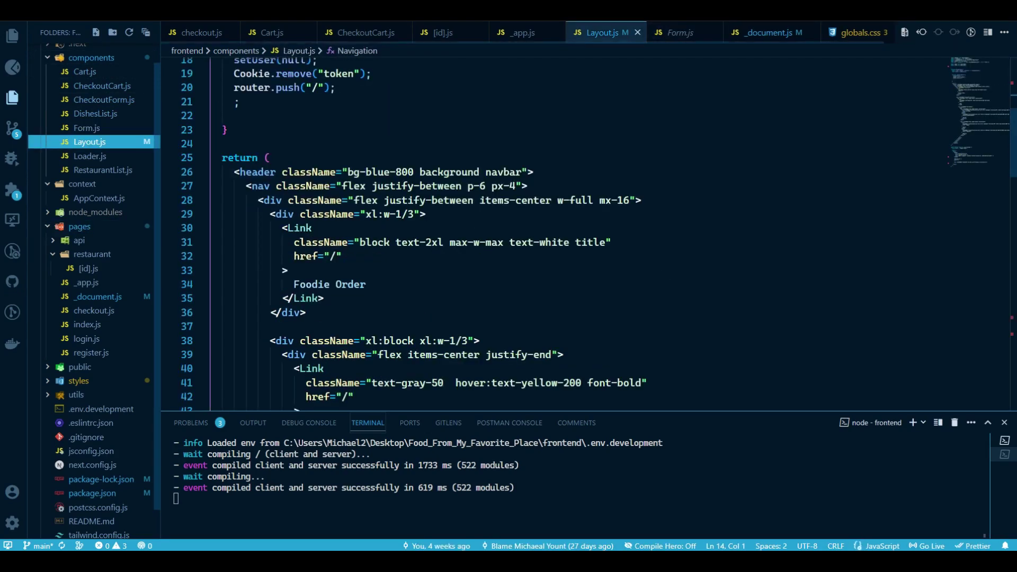
{"action": "scroll", "coordinate": [556, 230], "scroll_direction": "up", "scroll_amount": 2}
{"action": "scroll", "coordinate": [556, 231], "scroll_direction": "down", "scroll_amount": 4}
{"action": "scroll", "coordinate": [557, 231], "scroll_direction": "down", "scroll_amount": 3}
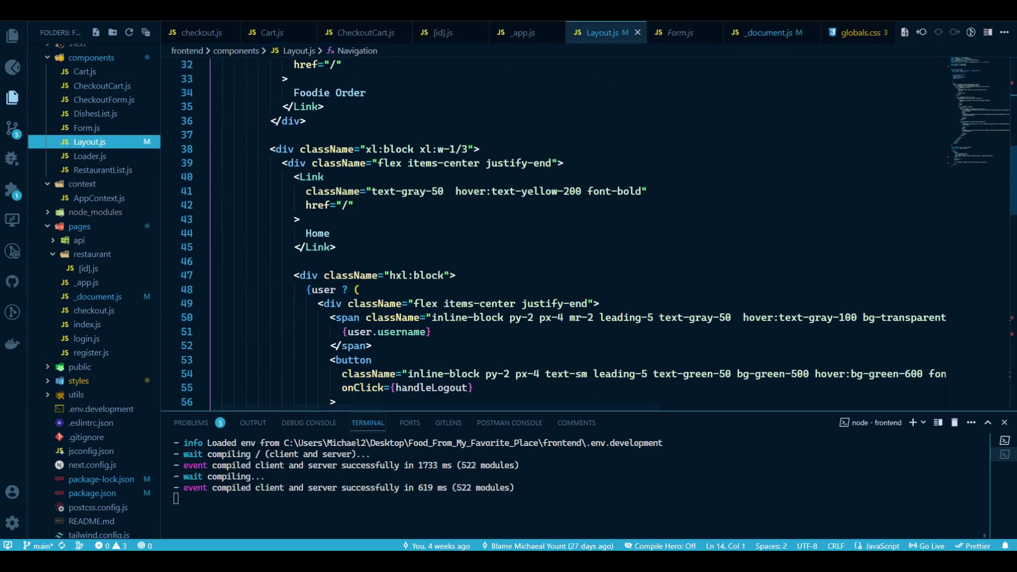
{"action": "scroll", "coordinate": [556, 231], "scroll_direction": "down", "scroll_amount": 3}
{"action": "left_click", "coordinate": [103, 99]}
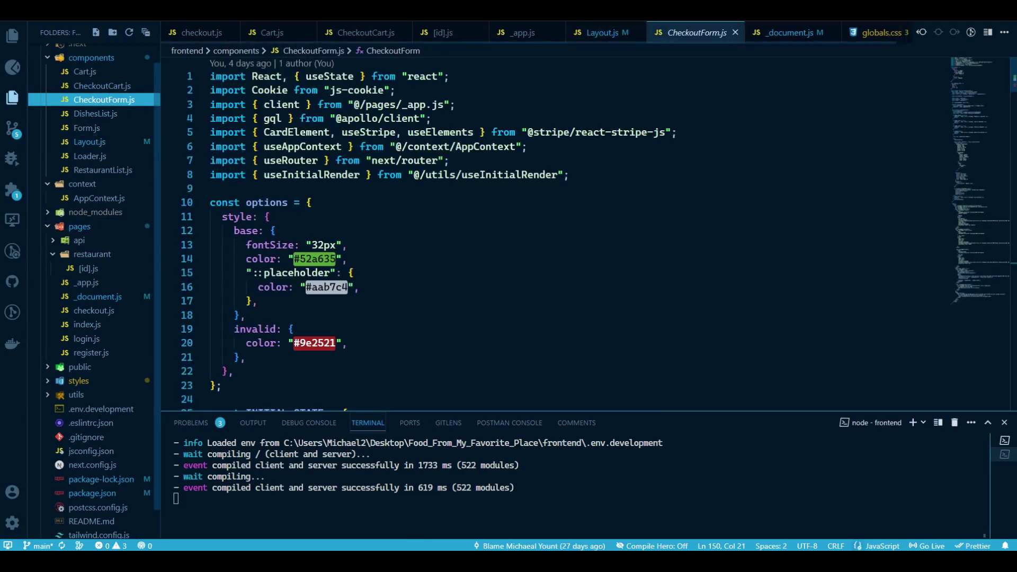
{"action": "scroll", "coordinate": [557, 231], "scroll_direction": "down", "scroll_amount": 2}
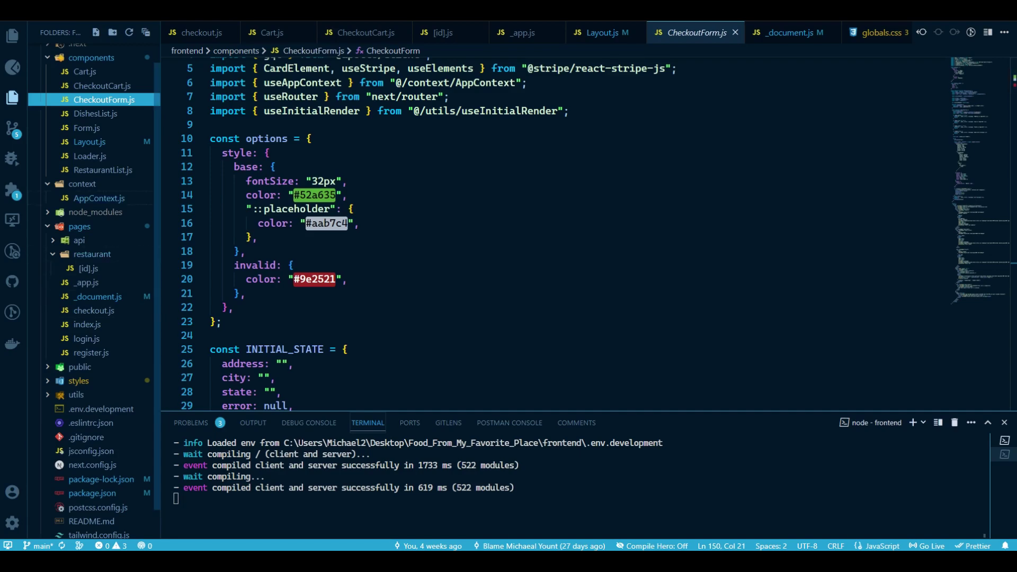
{"action": "left_click", "coordinate": [98, 198]}
{"action": "scroll", "coordinate": [557, 230], "scroll_direction": "up", "scroll_amount": 3}
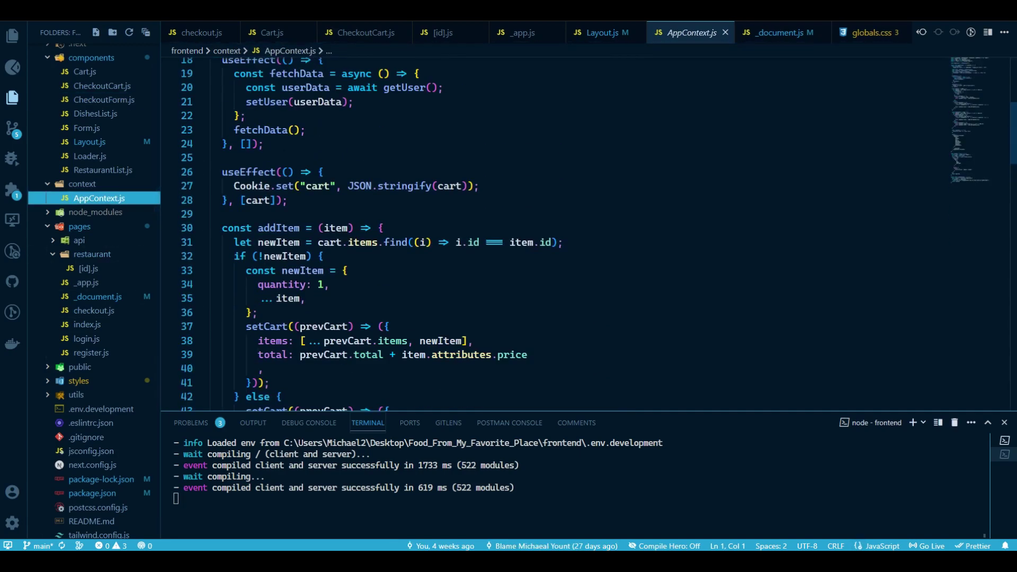
{"action": "scroll", "coordinate": [557, 231], "scroll_direction": "down", "scroll_amount": 2}
{"action": "scroll", "coordinate": [214, 89], "scroll_direction": "up", "scroll_amount": 1}
{"action": "scroll", "coordinate": [214, 90], "scroll_direction": "up", "scroll_amount": 2}
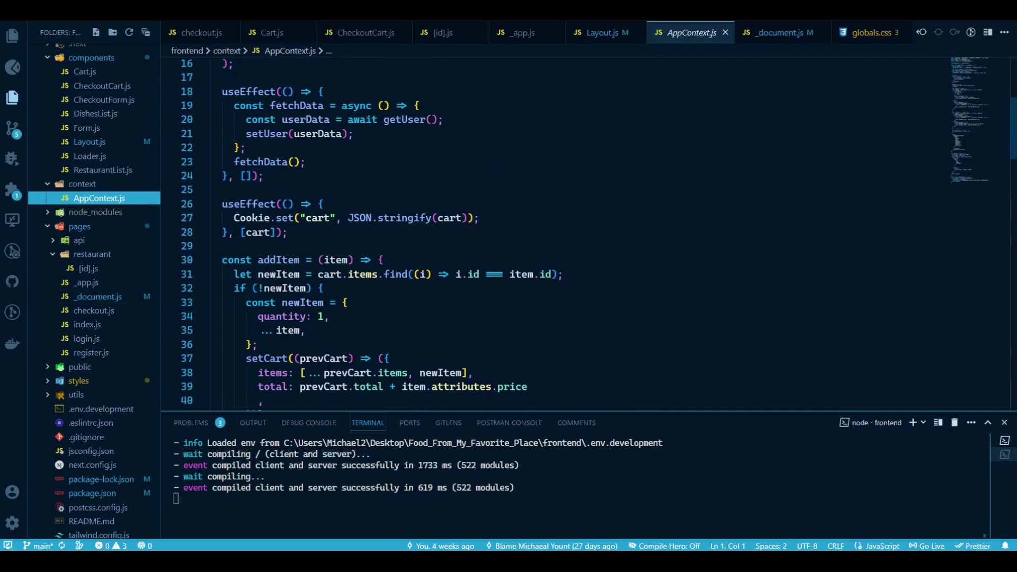
{"action": "scroll", "coordinate": [214, 90], "scroll_direction": "up", "scroll_amount": 3}
{"action": "scroll", "coordinate": [214, 90], "scroll_direction": "up", "scroll_amount": 2}
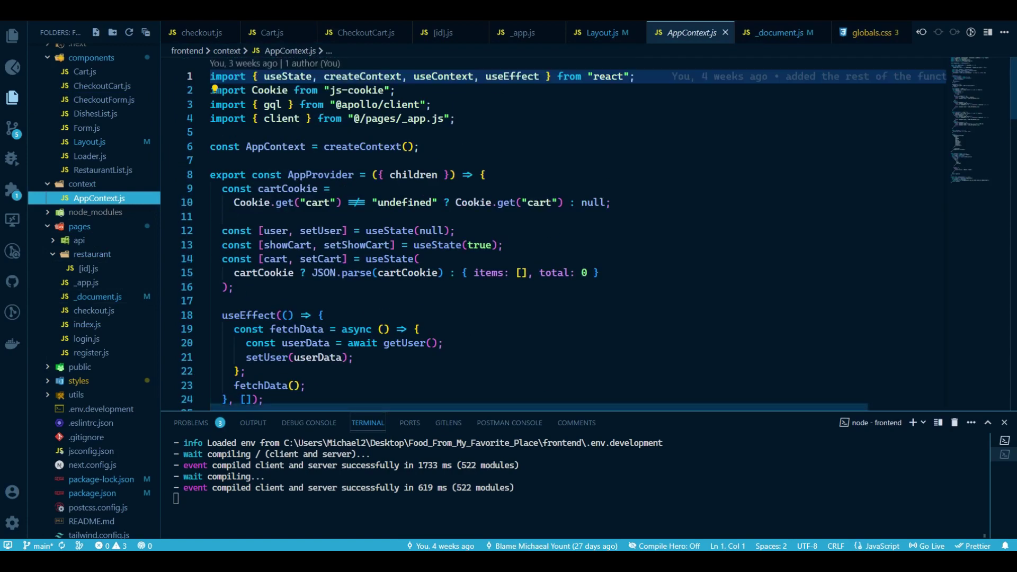
{"action": "scroll", "coordinate": [214, 89], "scroll_direction": "down", "scroll_amount": 1}
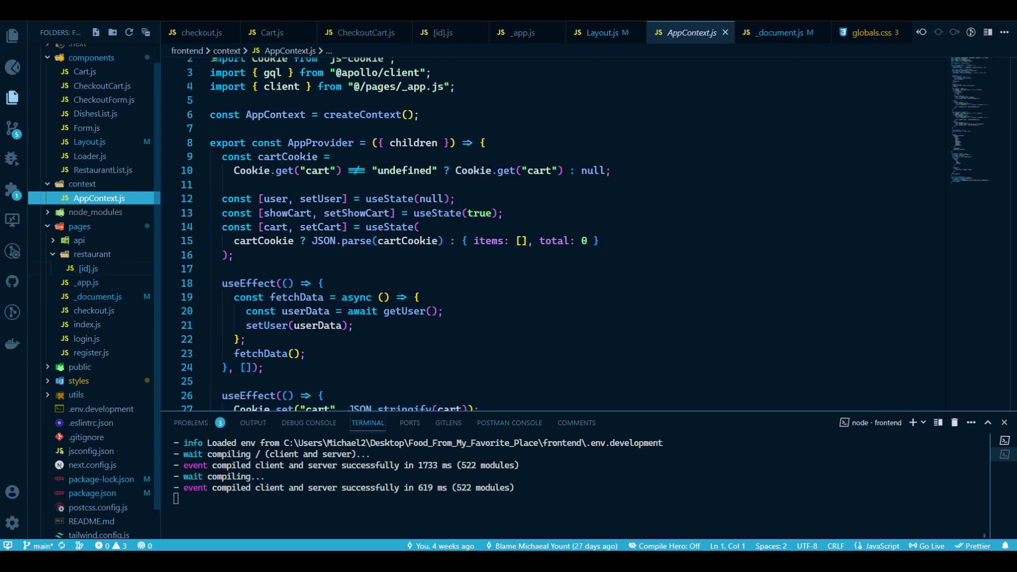
Step: Collapse and re-expand the pages folder, then view _app.js, _document.js and index.js
{"action": "left_click", "coordinate": [80, 226]}
{"action": "key", "text": "Right"}
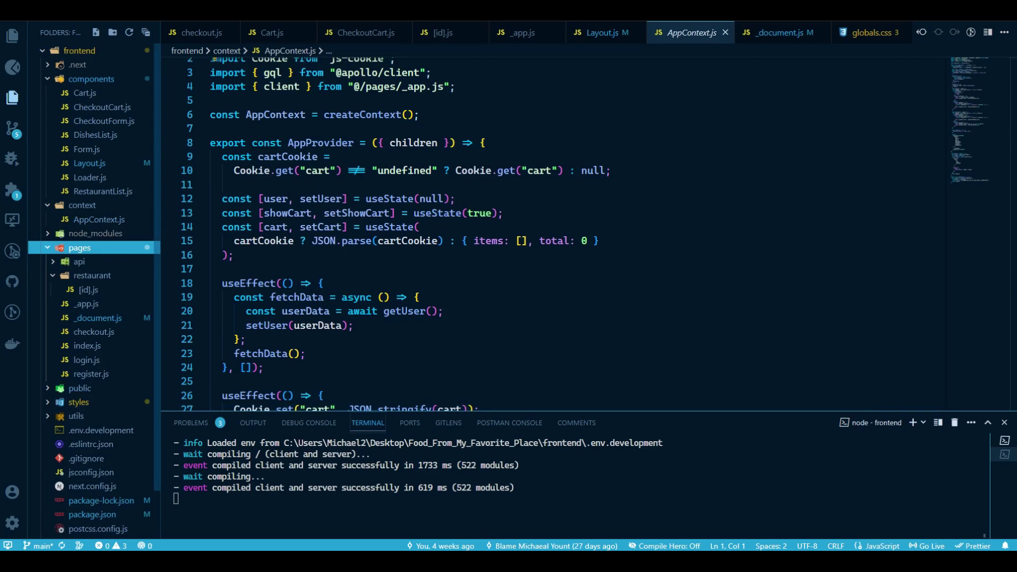
{"action": "key", "text": "Down"}
{"action": "key", "text": "Down"}
{"action": "key", "text": "Down"}
{"action": "key", "text": "Return"}
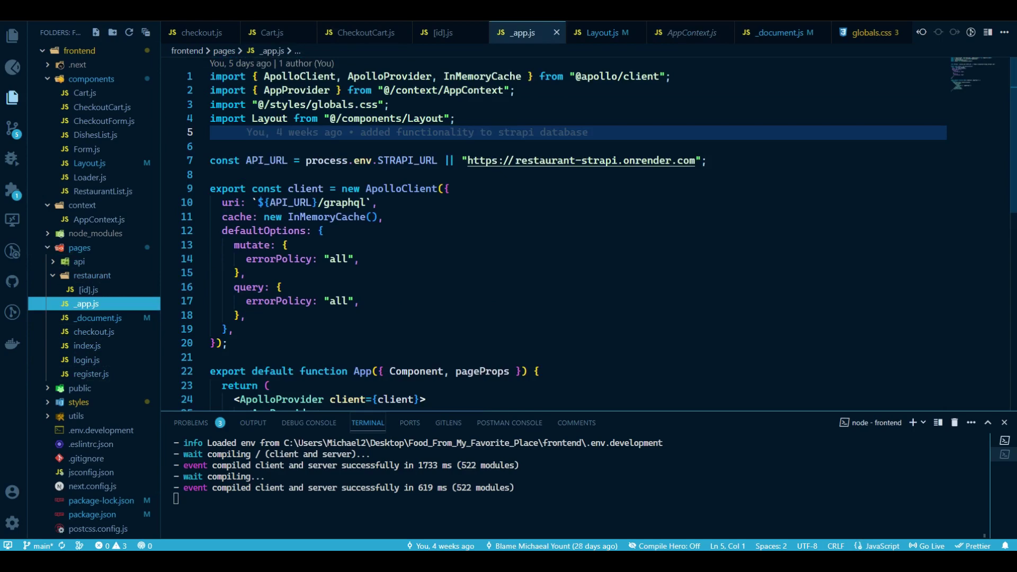
{"action": "scroll", "coordinate": [556, 238], "scroll_direction": "down", "scroll_amount": 2}
{"action": "scroll", "coordinate": [556, 239], "scroll_direction": "down", "scroll_amount": 3}
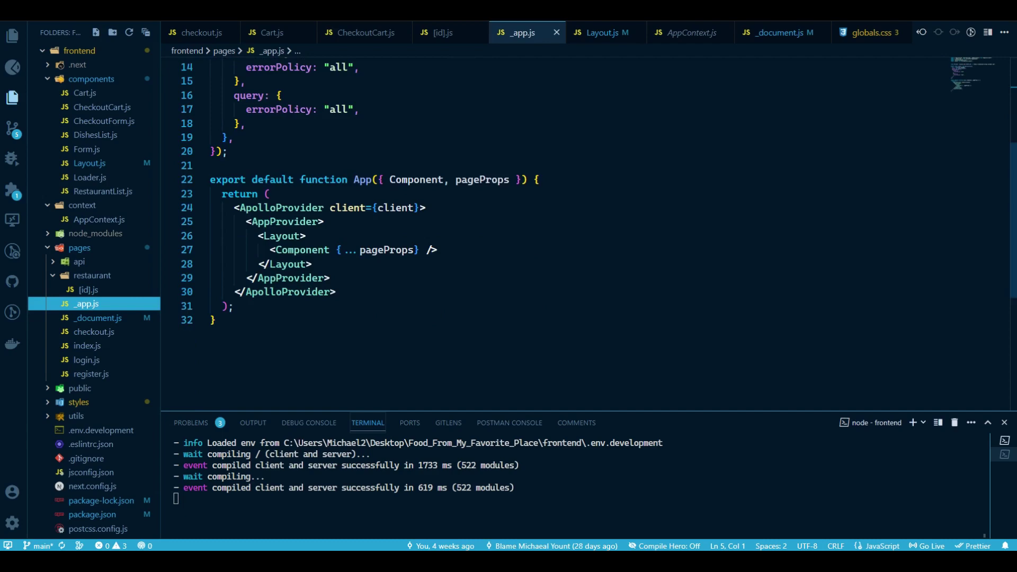
{"action": "scroll", "coordinate": [557, 239], "scroll_direction": "up", "scroll_amount": 4}
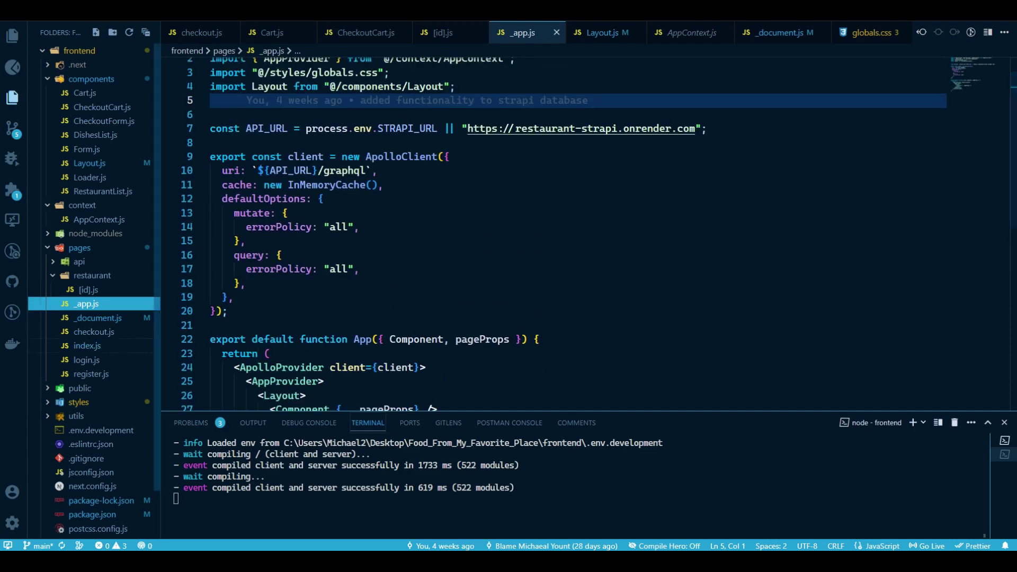
{"action": "key", "text": "ctrl+Tab"}
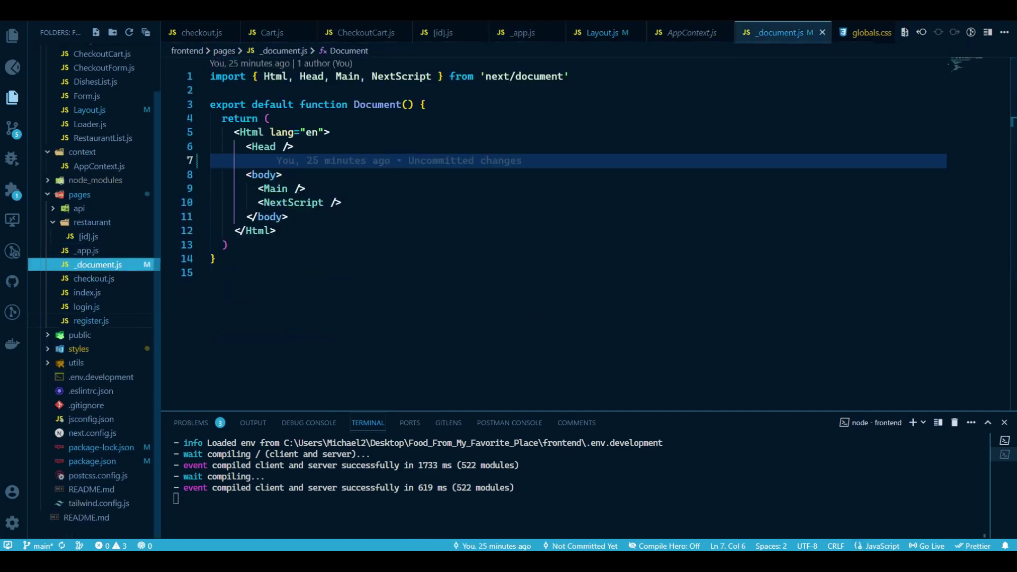
{"action": "key", "text": "ctrl+Tab"}
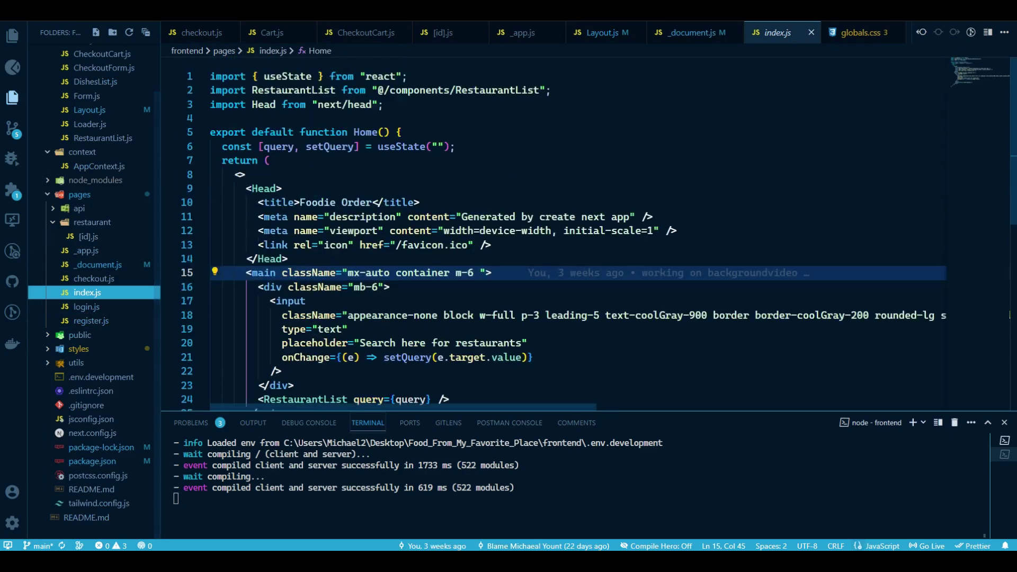
{"action": "scroll", "coordinate": [557, 238], "scroll_direction": "up", "scroll_amount": 2}
{"action": "scroll", "coordinate": [557, 239], "scroll_direction": "down", "scroll_amount": 3}
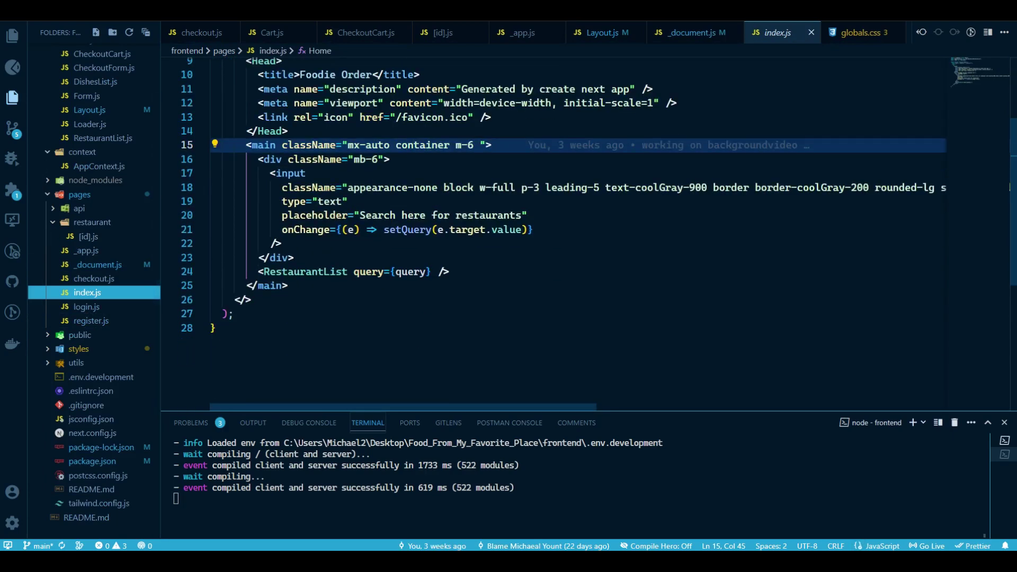
{"action": "scroll", "coordinate": [557, 238], "scroll_direction": "up", "scroll_amount": 3}
{"action": "scroll", "coordinate": [556, 238], "scroll_direction": "down", "scroll_amount": 2}
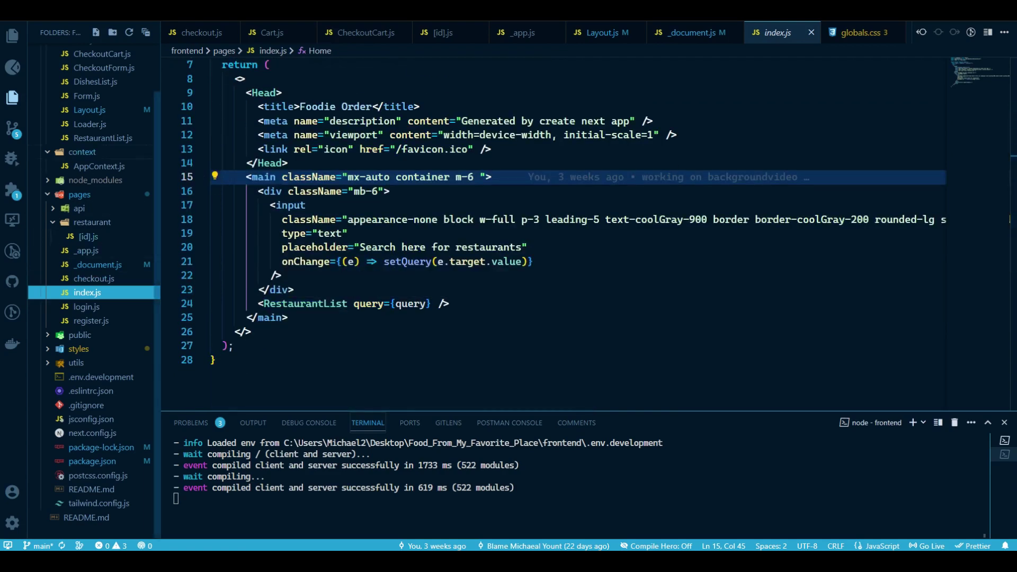
Step: Open the Loader and RestaurantList components, then useInitialRender.js from the utils folder
{"action": "left_click", "coordinate": [89, 124]}
{"action": "left_click", "coordinate": [103, 137]}
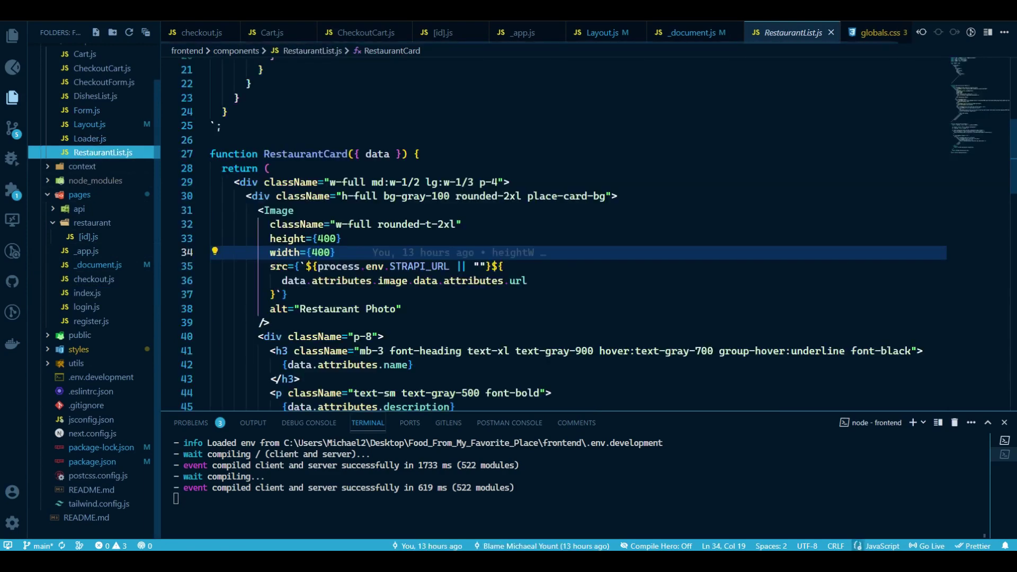
{"action": "scroll", "coordinate": [556, 238], "scroll_direction": "down", "scroll_amount": 2}
{"action": "scroll", "coordinate": [557, 239], "scroll_direction": "down", "scroll_amount": 2}
{"action": "scroll", "coordinate": [556, 238], "scroll_direction": "up", "scroll_amount": 2}
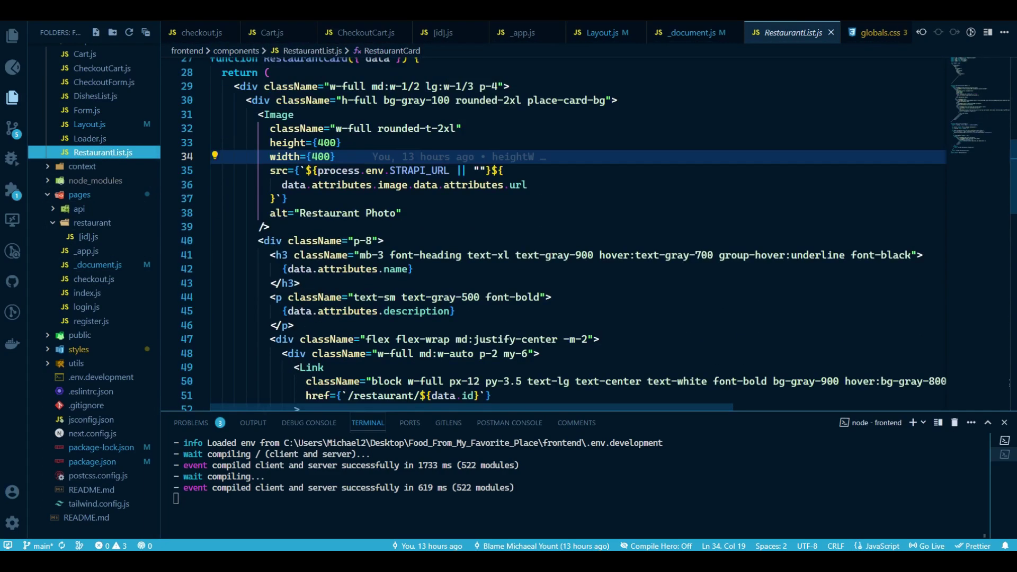
{"action": "scroll", "coordinate": [557, 239], "scroll_direction": "up", "scroll_amount": 3}
{"action": "scroll", "coordinate": [557, 239], "scroll_direction": "up", "scroll_amount": 2}
{"action": "scroll", "coordinate": [556, 231], "scroll_direction": "down", "scroll_amount": 3}
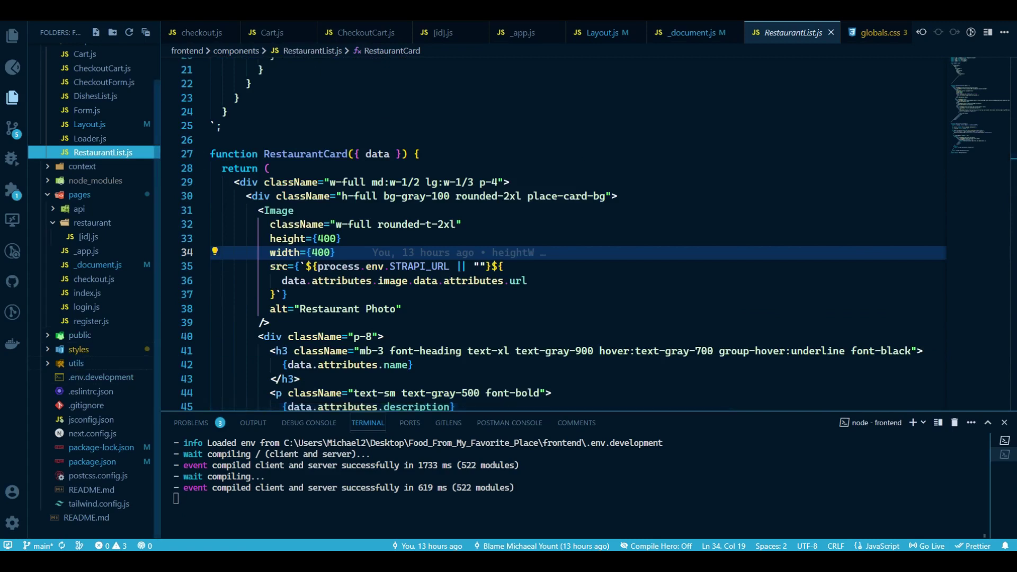
{"action": "left_click", "coordinate": [75, 363]}
{"action": "scroll", "coordinate": [88, 334], "scroll_direction": "down", "scroll_amount": 1}
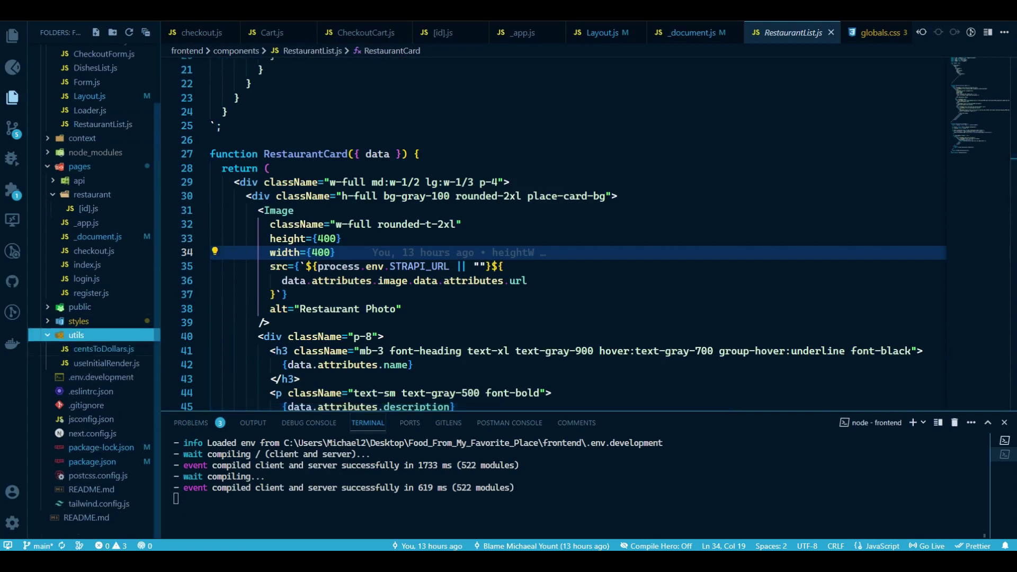
{"action": "left_click", "coordinate": [106, 363]}
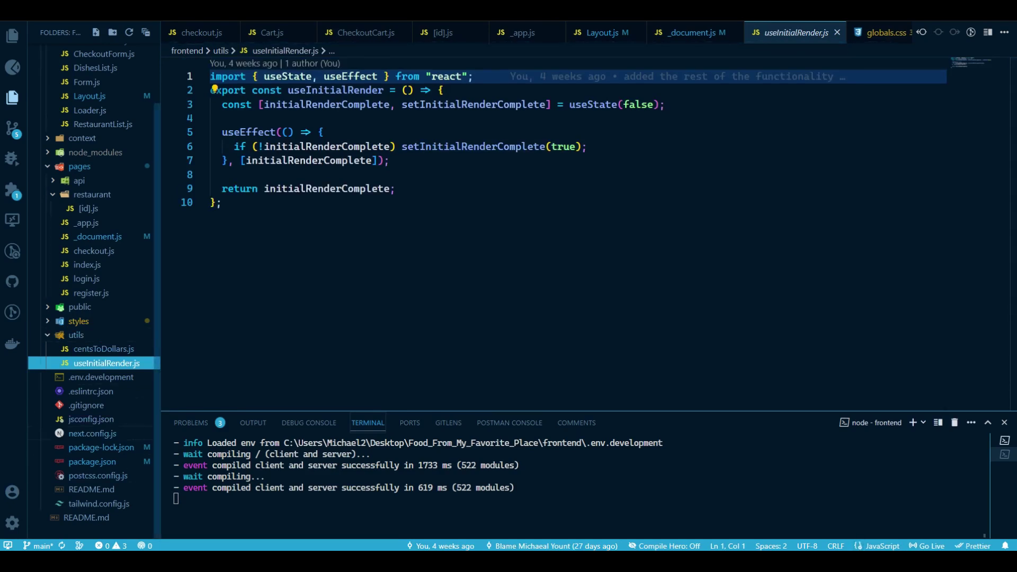
{"action": "scroll", "coordinate": [94, 286], "scroll_direction": "up", "scroll_amount": 2}
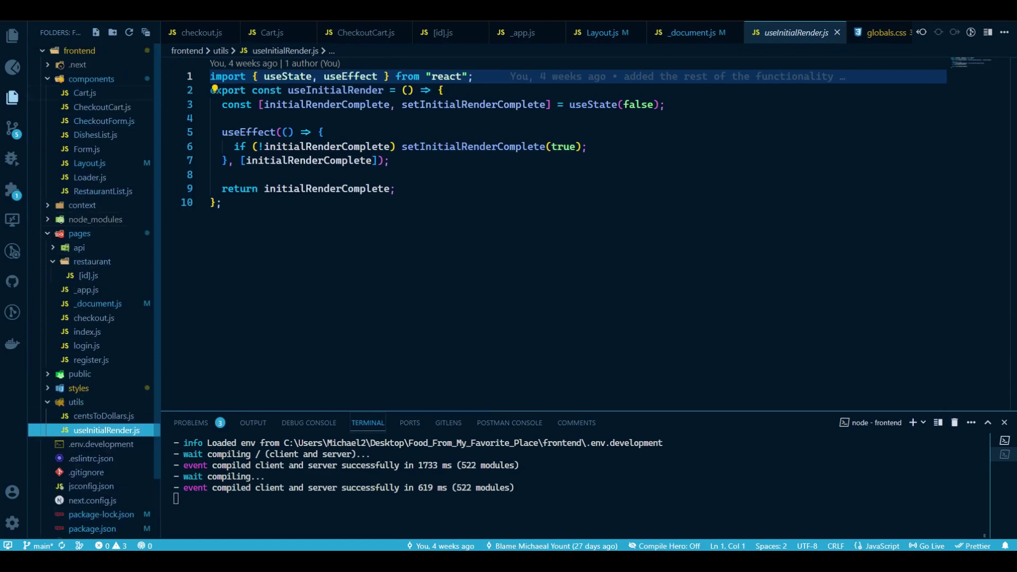
Step: Collapse the components folder, hide the cart and view The Jazz Spot's dishes
{"action": "left_click", "coordinate": [90, 79]}
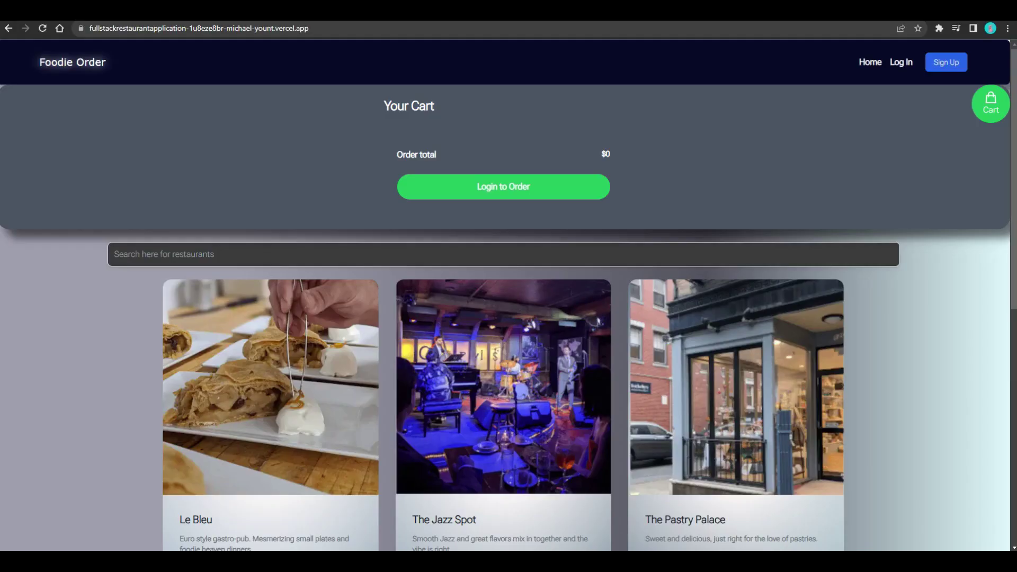
{"action": "left_click", "coordinate": [991, 102]}
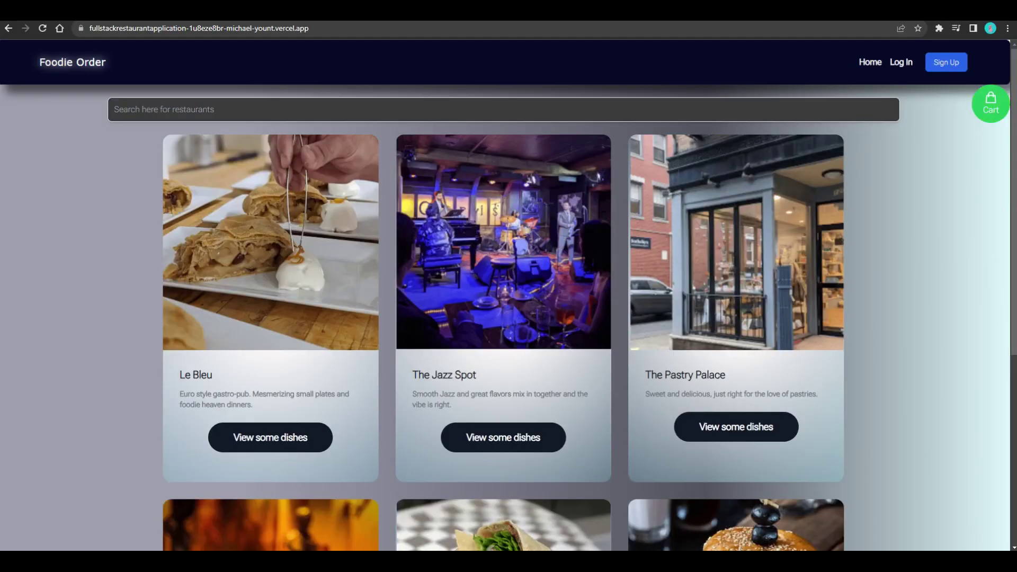
{"action": "scroll", "coordinate": [504, 318], "scroll_direction": "down", "scroll_amount": 2}
{"action": "left_click", "coordinate": [503, 278]}
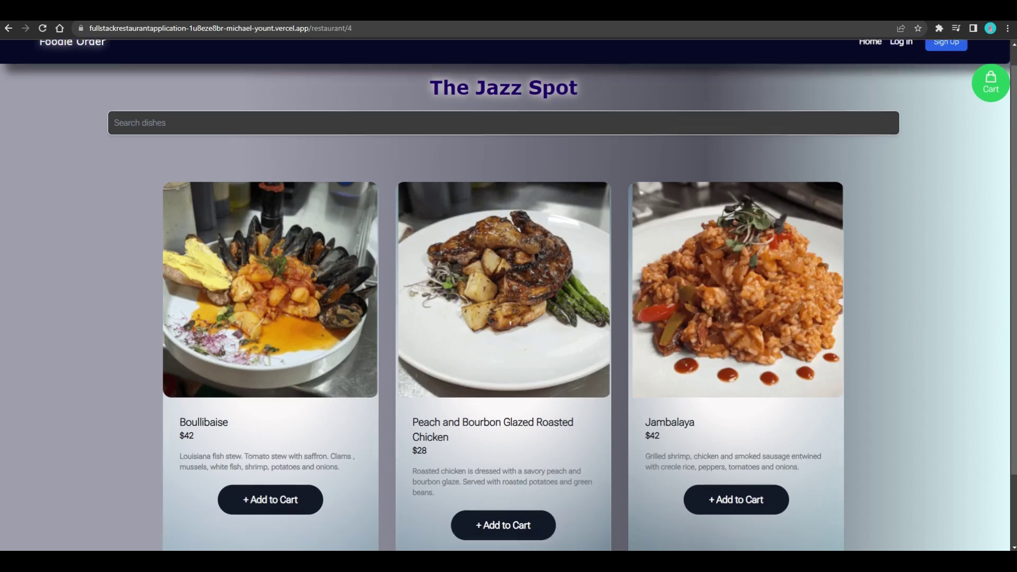
{"action": "scroll", "coordinate": [504, 439], "scroll_direction": "down", "scroll_amount": 1}
Step: Add the Peach and Bourbon Glazed Roasted Chicken to the cart, then remove it
{"action": "left_click", "coordinate": [504, 438]}
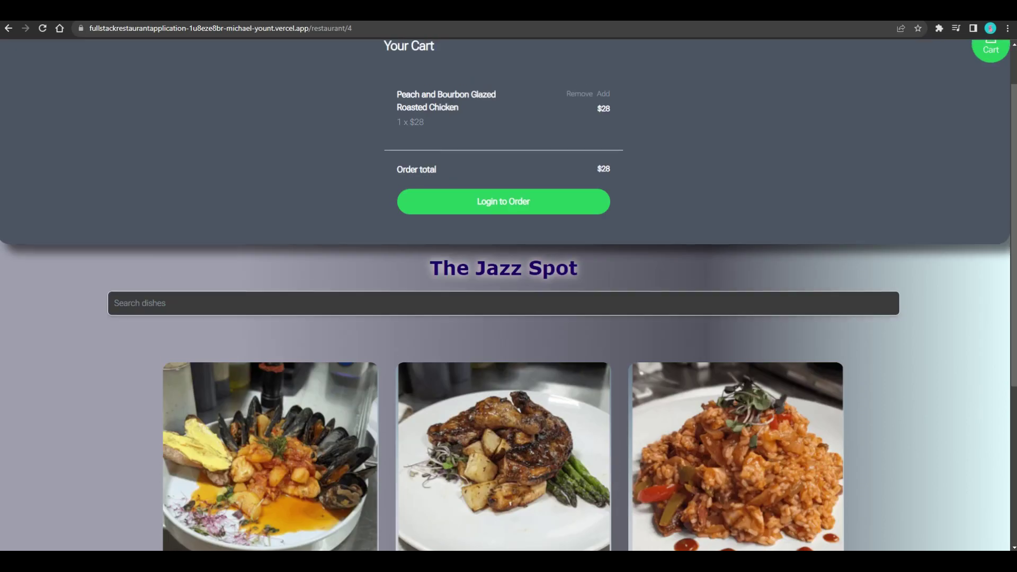
{"action": "scroll", "coordinate": [504, 317], "scroll_direction": "up", "scroll_amount": 1}
{"action": "key", "text": "alt+Left"}
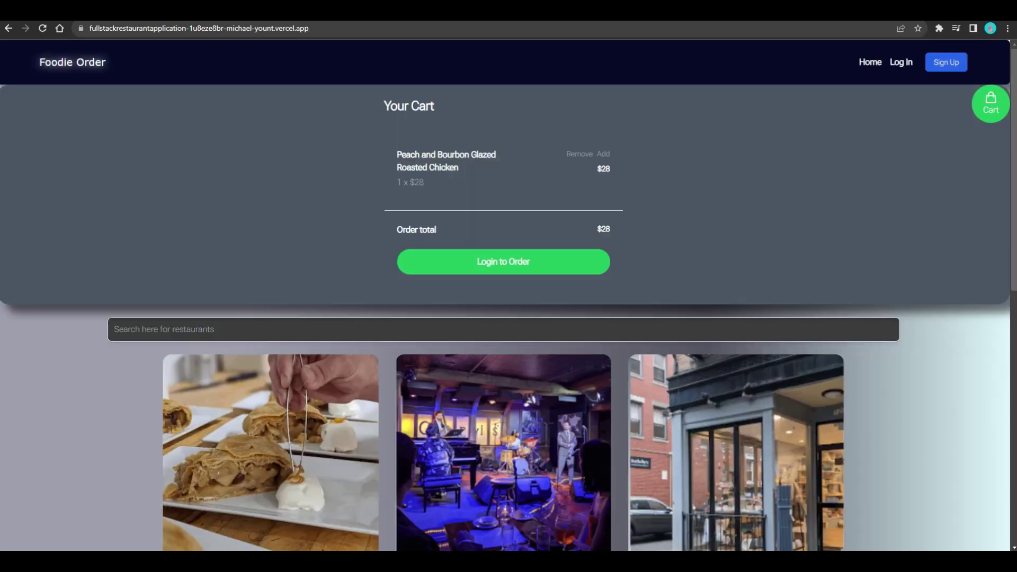
{"action": "left_click", "coordinate": [580, 154]}
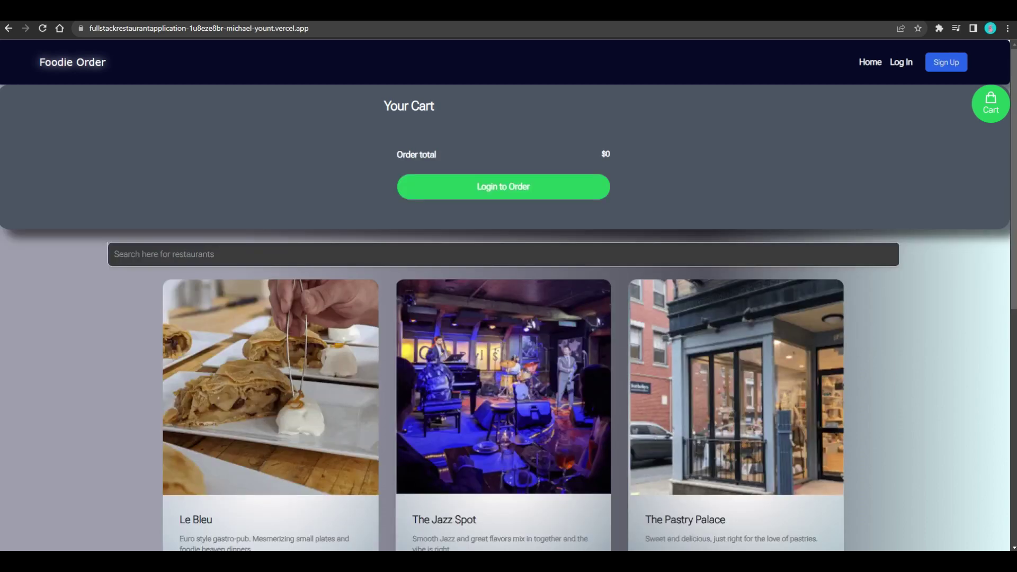
{"action": "left_click", "coordinate": [991, 104]}
{"action": "scroll", "coordinate": [991, 103], "scroll_direction": "down", "scroll_amount": 2}
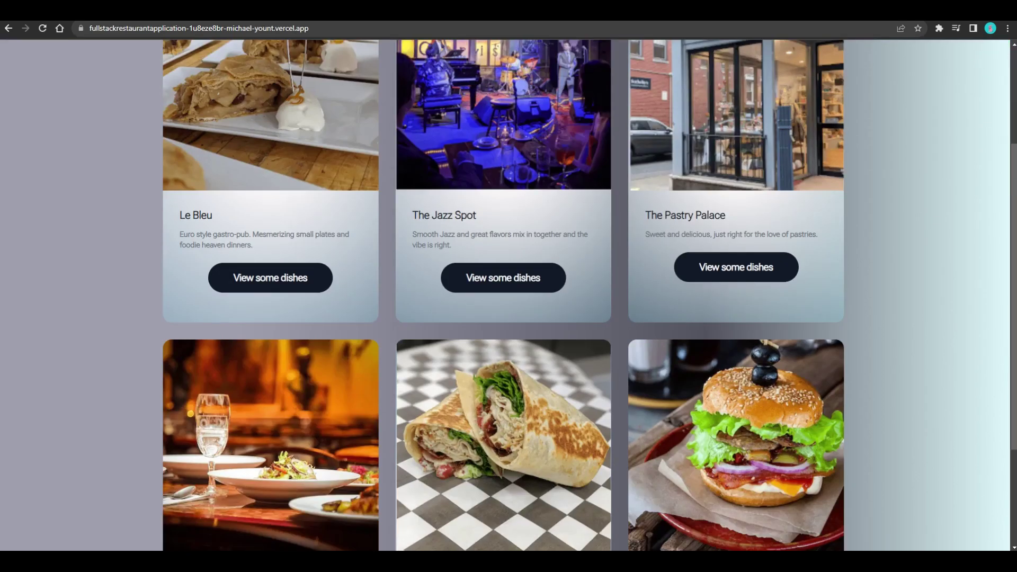
{"action": "scroll", "coordinate": [508, 296], "scroll_direction": "up", "scroll_amount": 2}
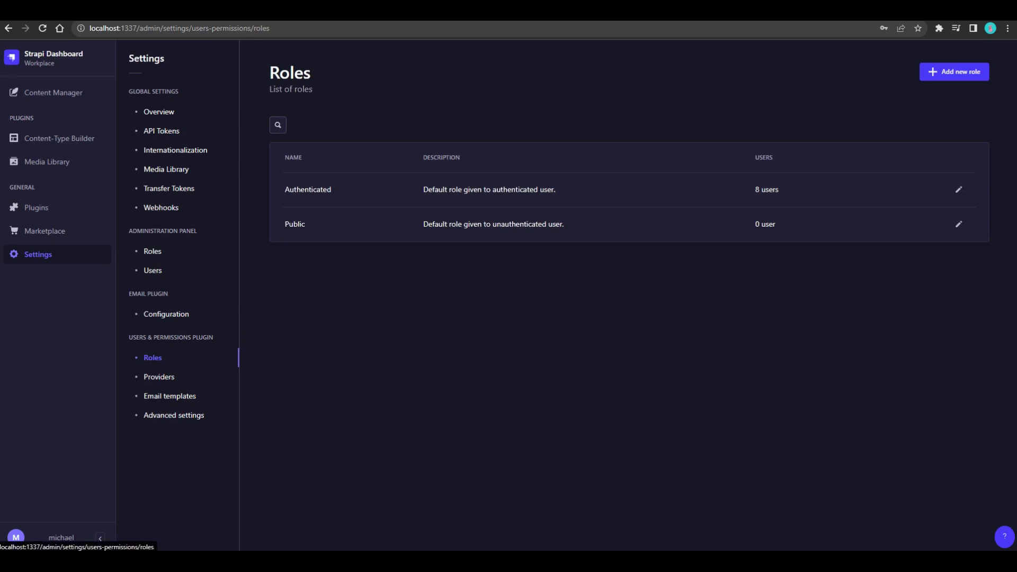
Step: Open the Authenticated role and expand, then collapse, its Dish, Order and Restaurant permissions
{"action": "left_click", "coordinate": [474, 189]}
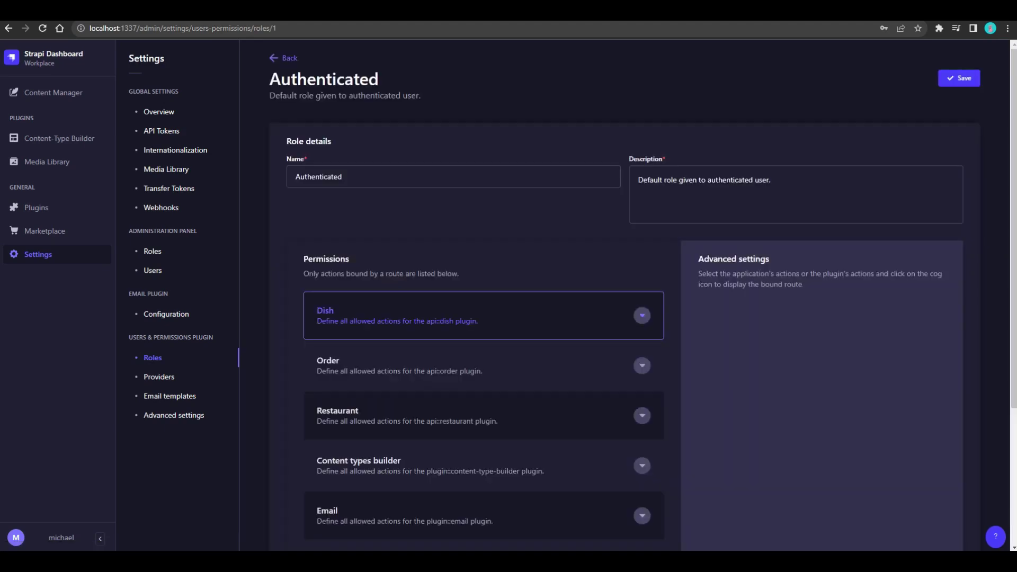
{"action": "left_click", "coordinate": [326, 314]}
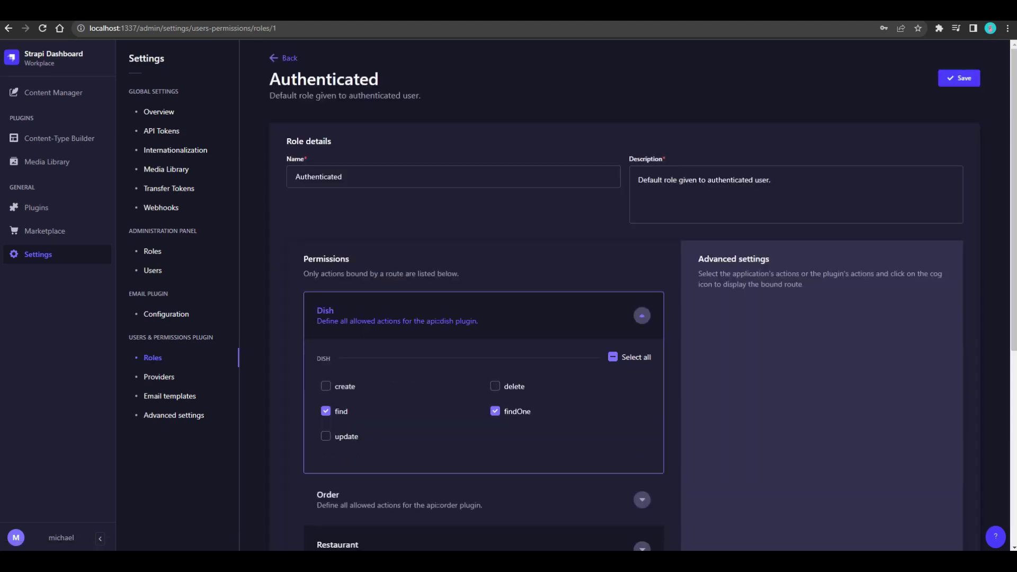
{"action": "scroll", "coordinate": [318, 251], "scroll_direction": "down", "scroll_amount": 3}
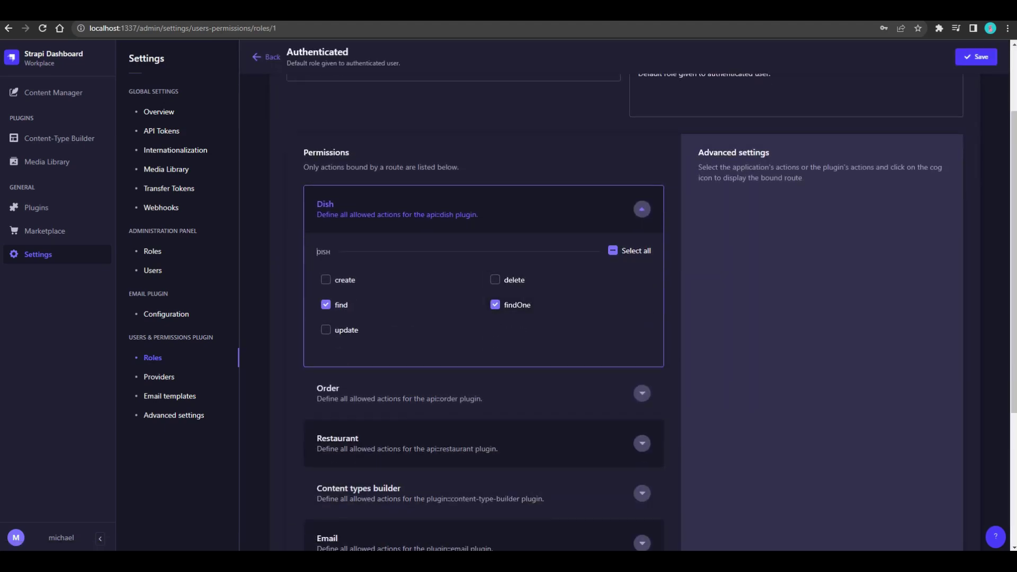
{"action": "left_click", "coordinate": [478, 215]}
{"action": "left_click", "coordinate": [321, 262]}
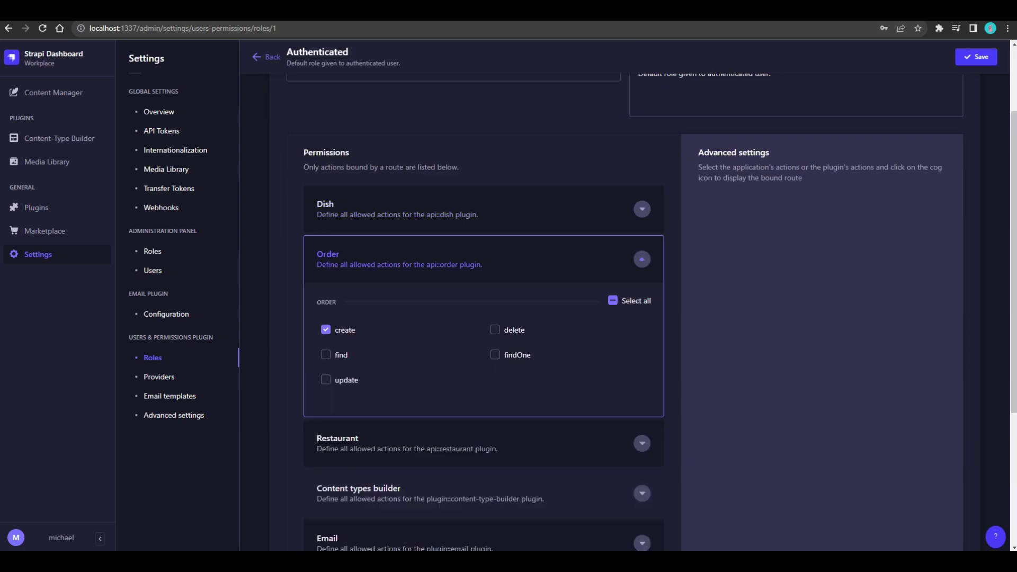
{"action": "left_click", "coordinate": [328, 259]}
{"action": "left_click", "coordinate": [338, 309]}
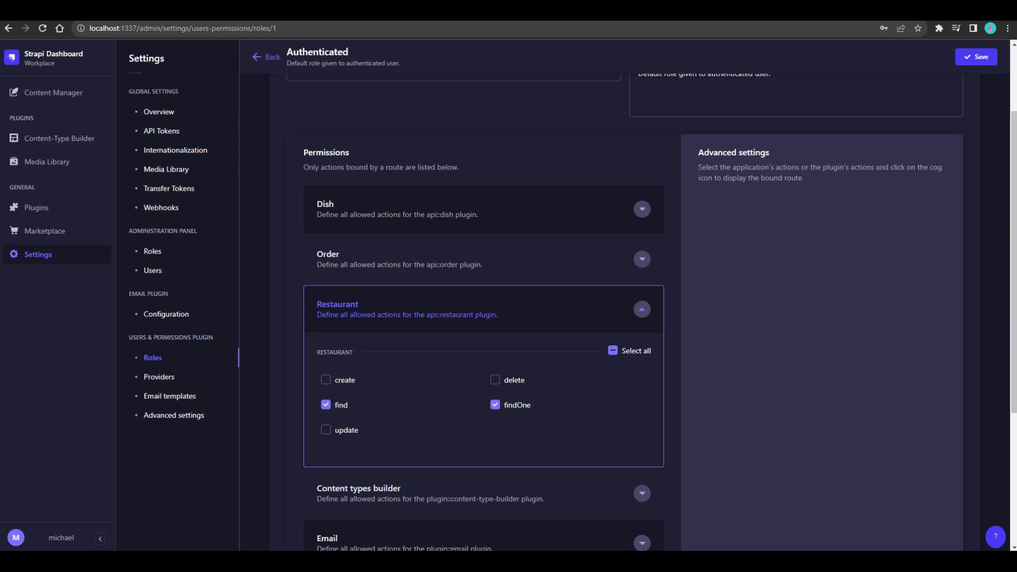
{"action": "left_click", "coordinate": [498, 316]}
{"action": "scroll", "coordinate": [498, 318], "scroll_direction": "up", "scroll_amount": 2}
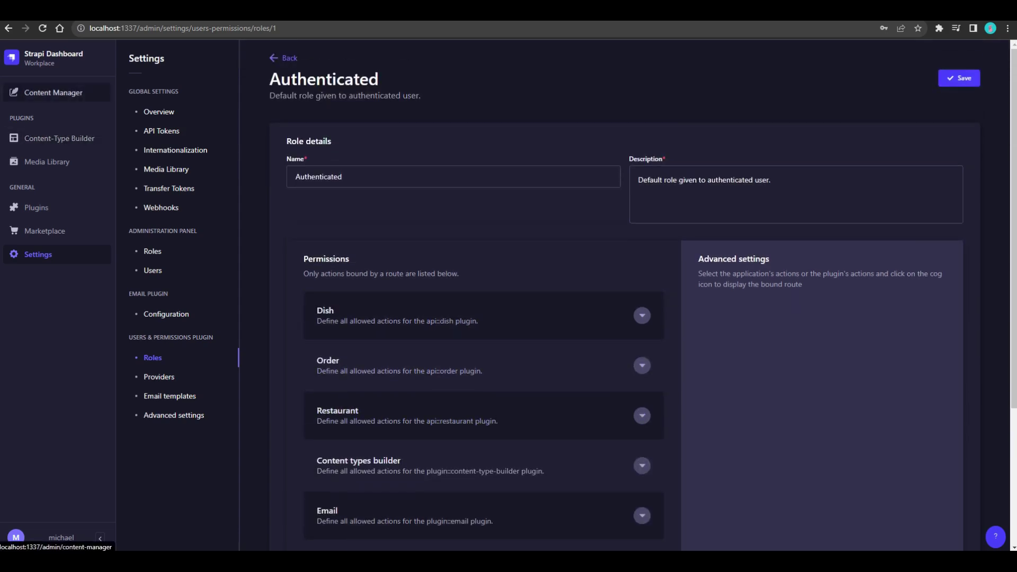
Step: Open Content Manager and show the User collection entries
{"action": "left_click", "coordinate": [53, 93]}
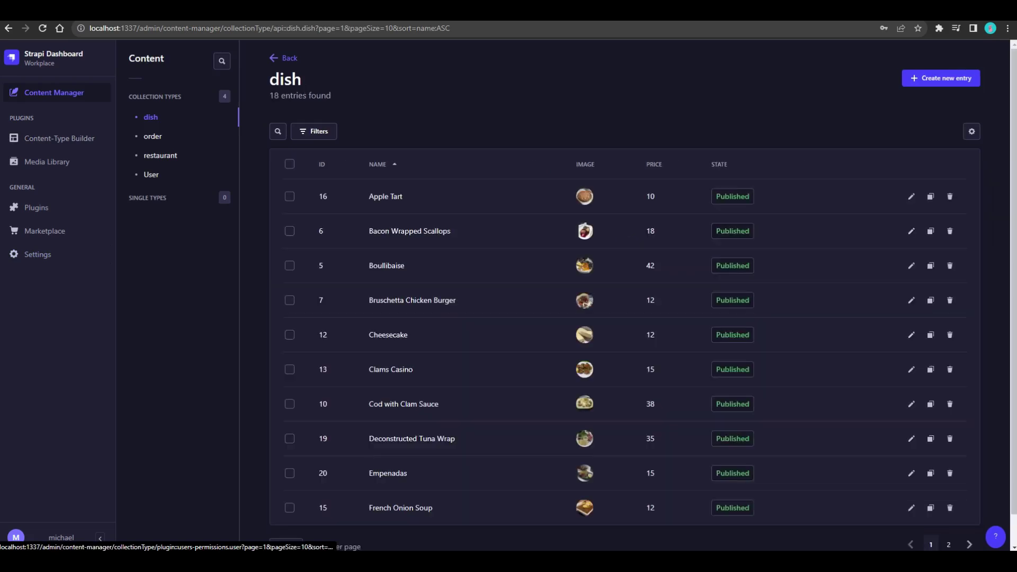
{"action": "left_click", "coordinate": [151, 174]}
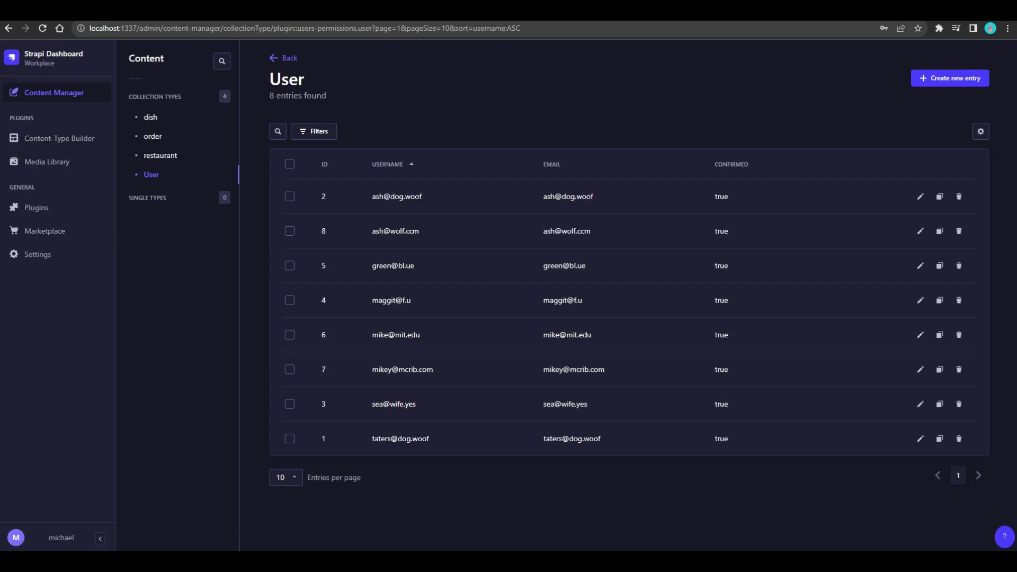
Step: Switch to VS Code showing checkout.js with CheckoutCart and the Stripe CheckoutForm
{"action": "key", "text": "alt+Tab"}
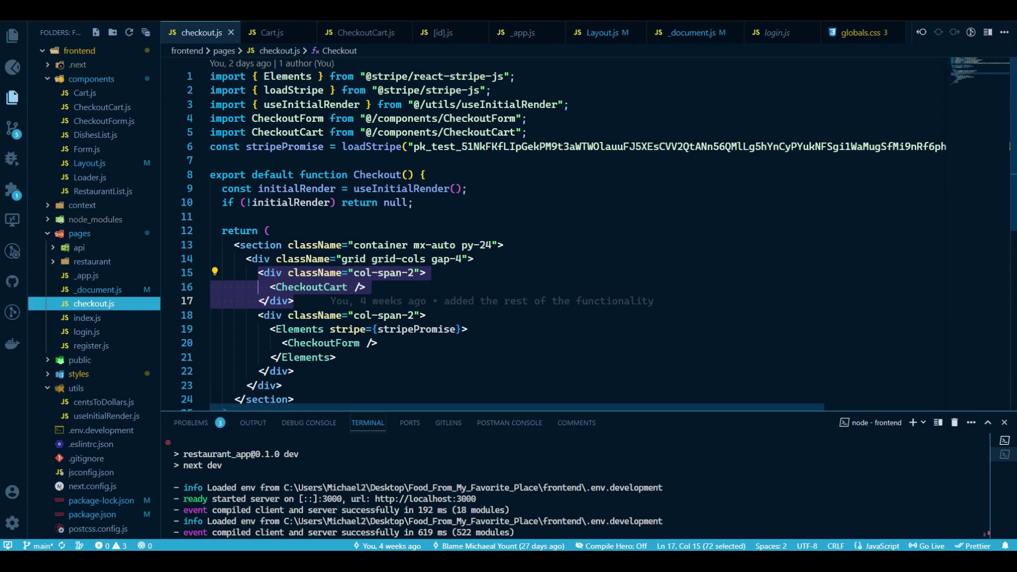